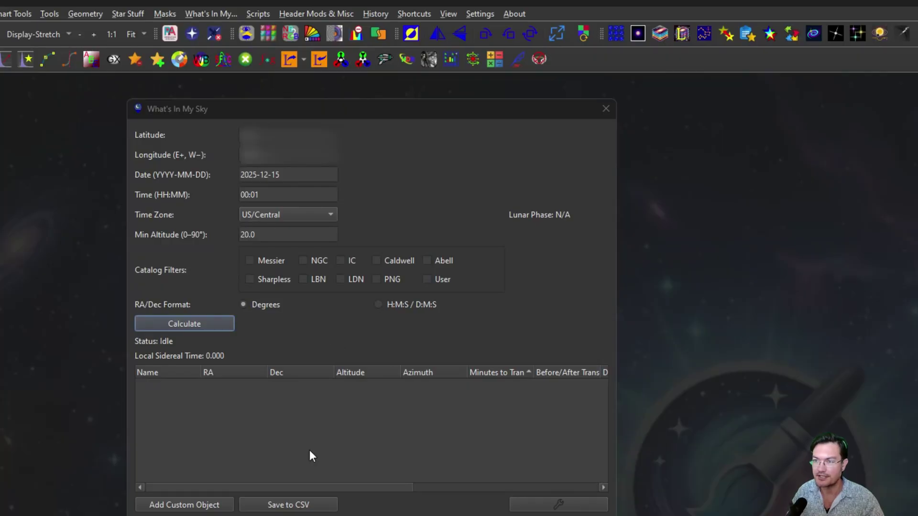
Step: Include the Messier catalog filter and calculate the objects visible at 00:01 on 2025-12-15
drag(333, 109, 367, 109)
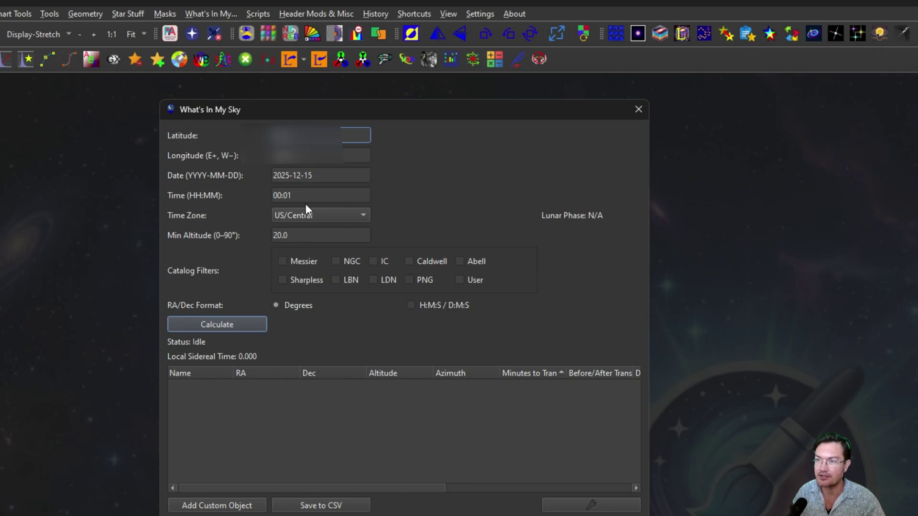
click(289, 263)
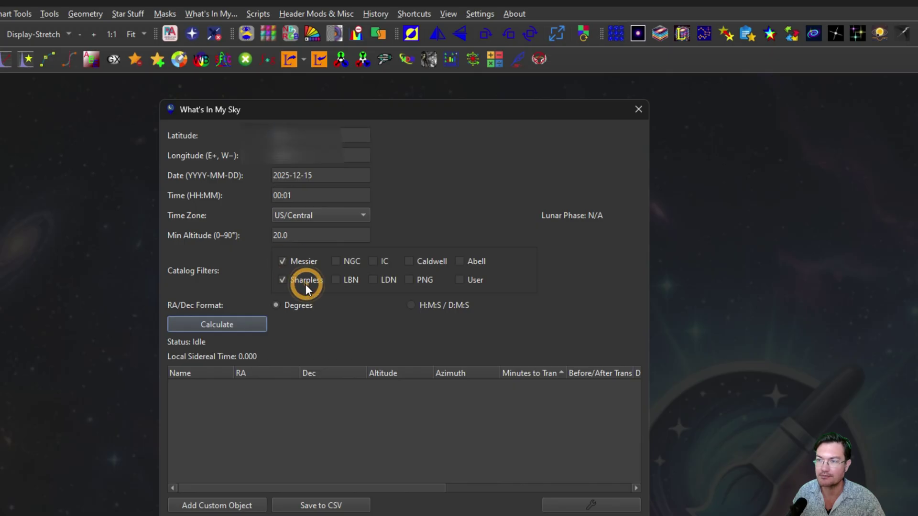
click(239, 334)
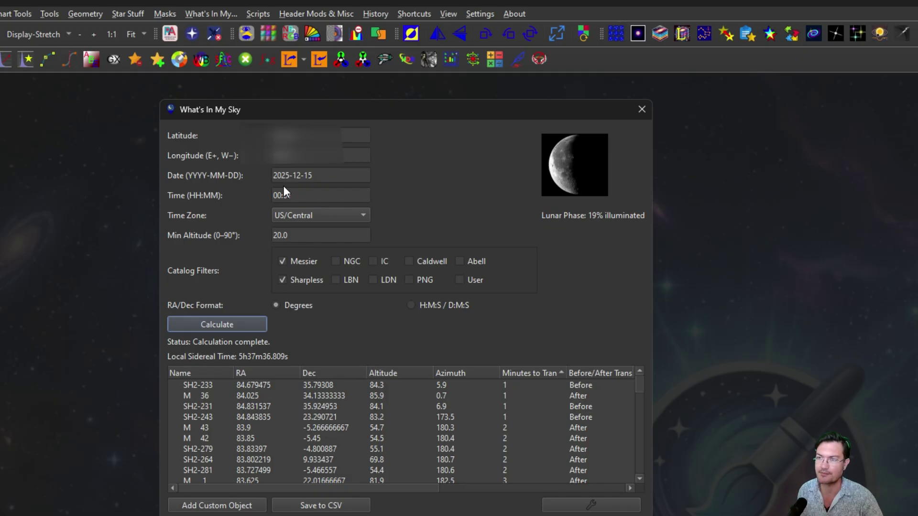
Step: Change the time to 02:00 and recalculate the What's In My Sky list
triple_click(311, 195)
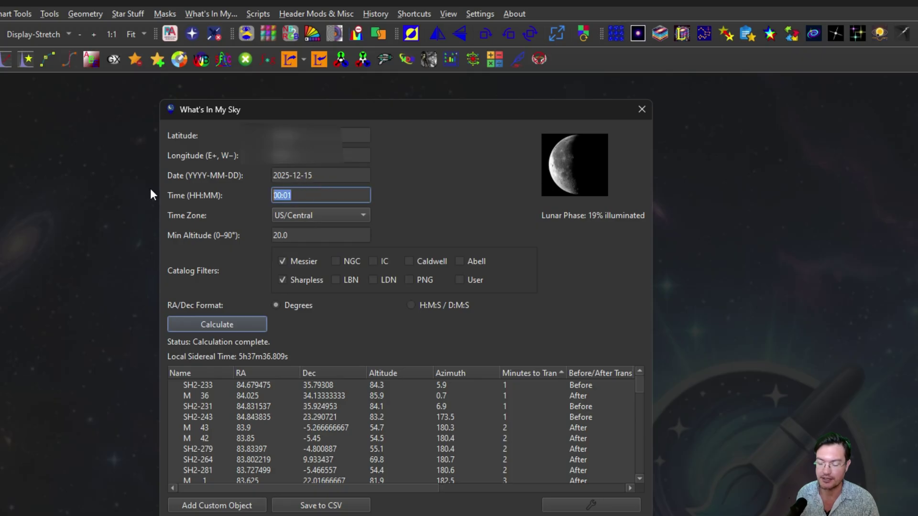
text(02)
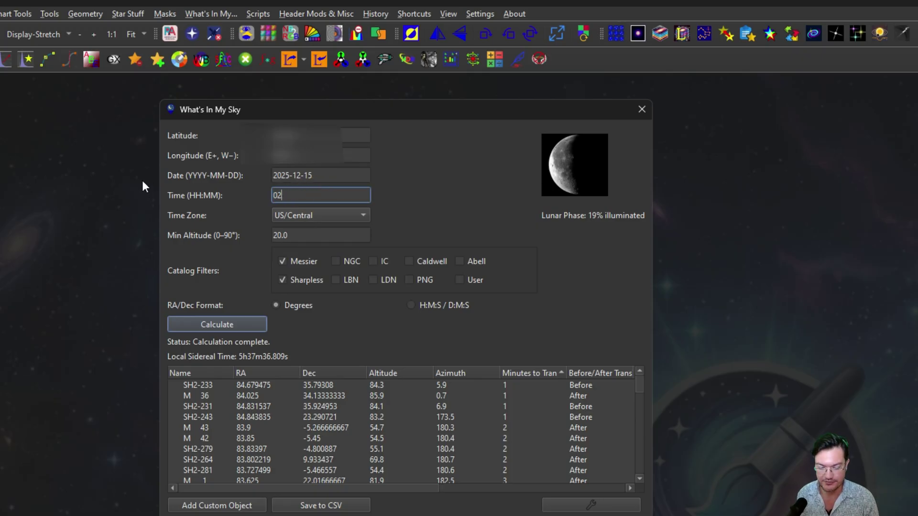
click(216, 324)
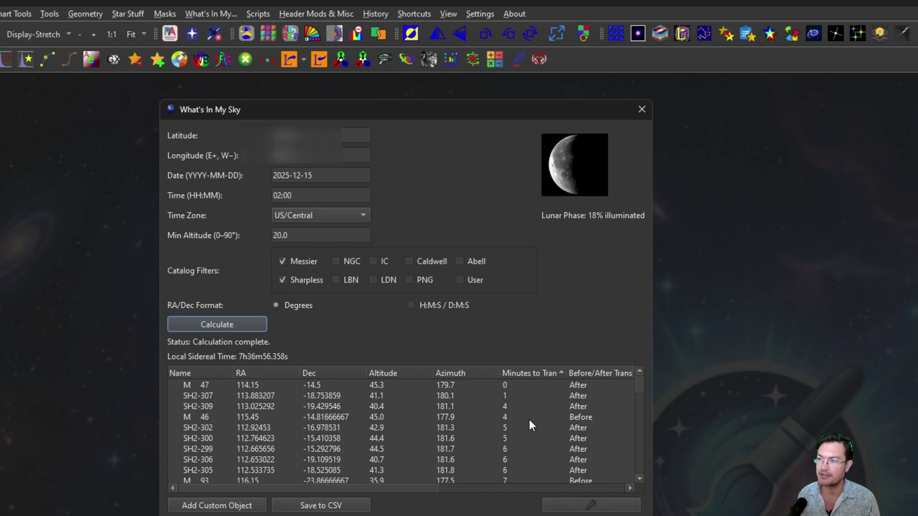
Step: Widen the results to show moon distance, alternate name and type columns, and select M 47
drag(655, 401, 915, 402)
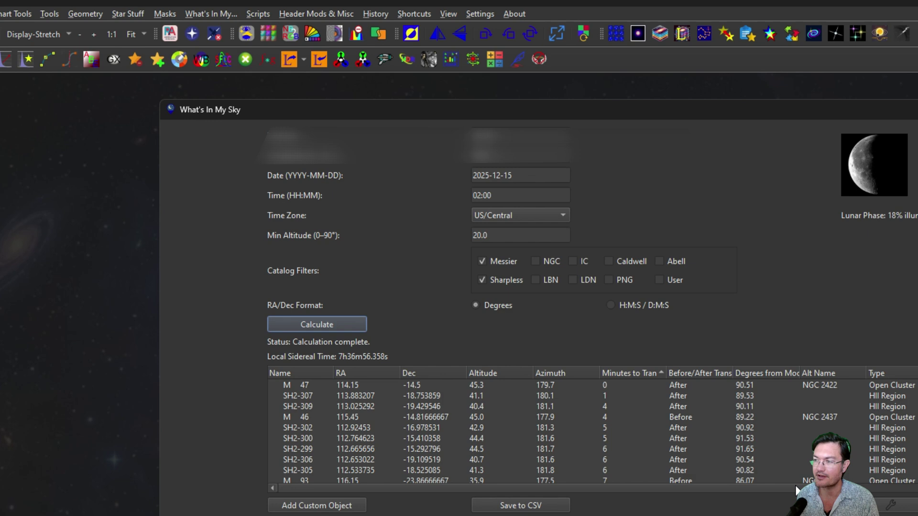
scroll(860, 430, right, 5)
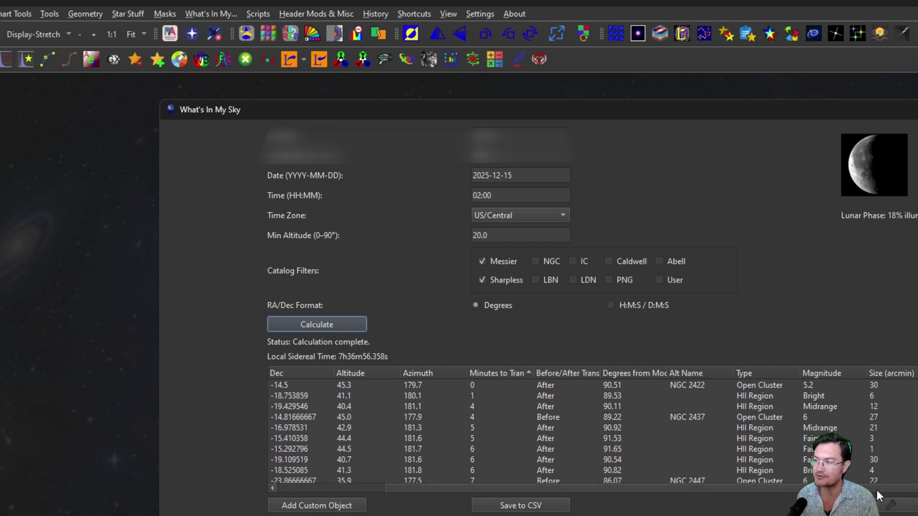
scroll(669, 411, left, 5)
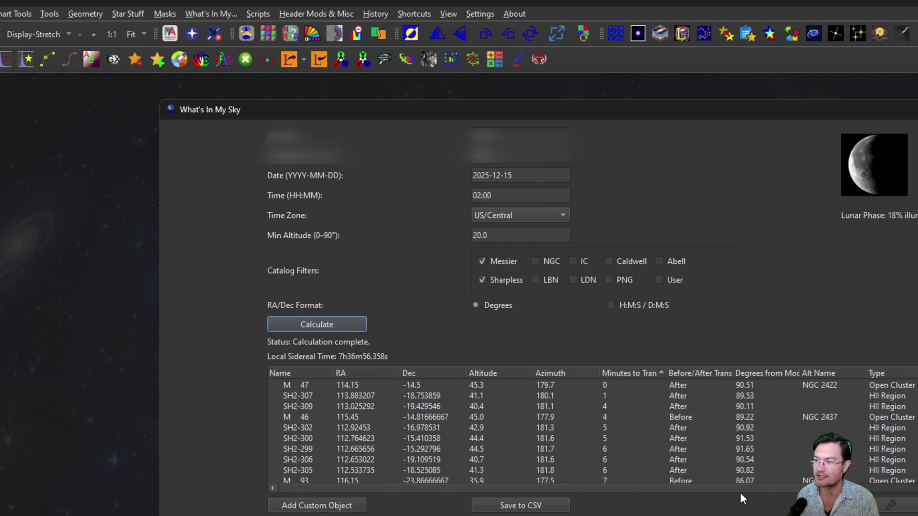
click(458, 385)
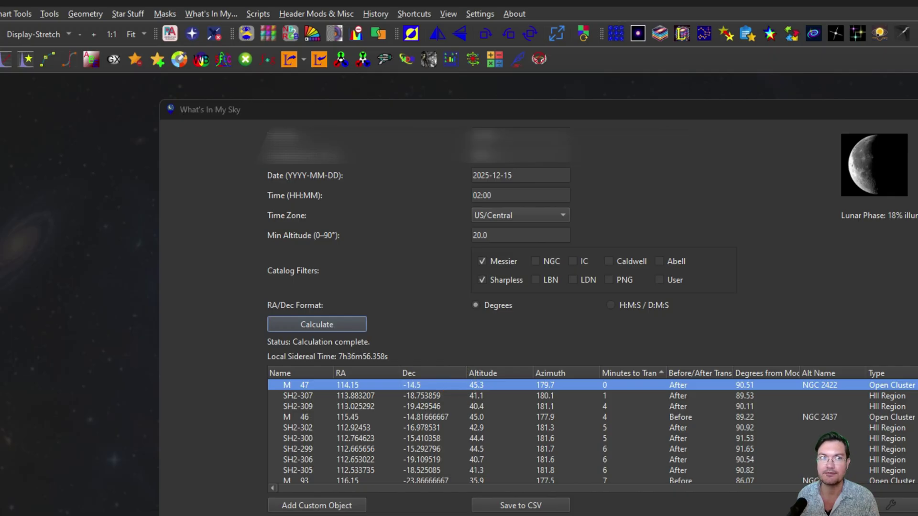
Step: Scroll through the AstroBin image search results for M 47 and IC 2201
scroll(368, 345, down, 2)
scroll(367, 345, down, 6)
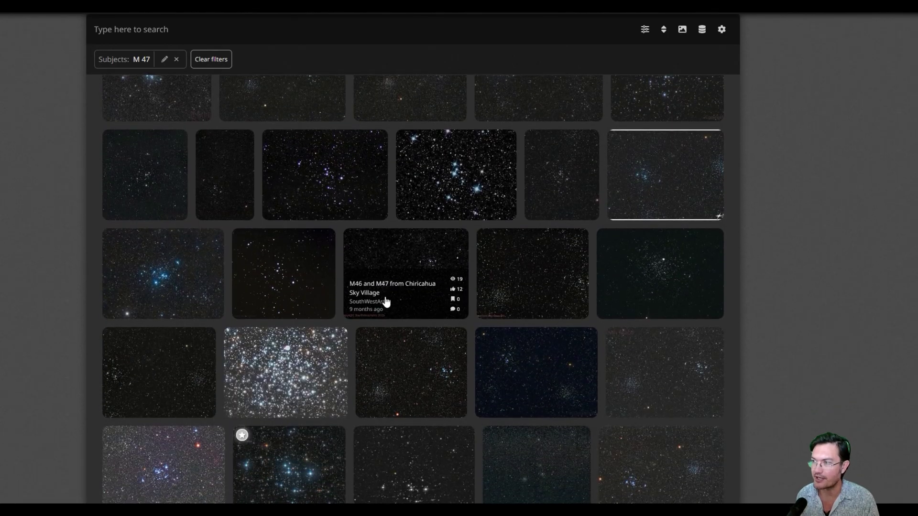
scroll(382, 325, up, 3)
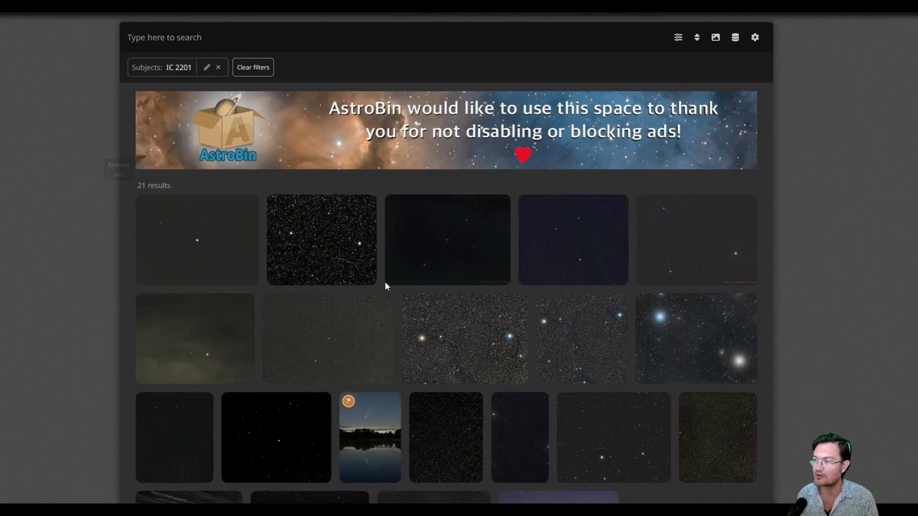
scroll(421, 315, down, 1)
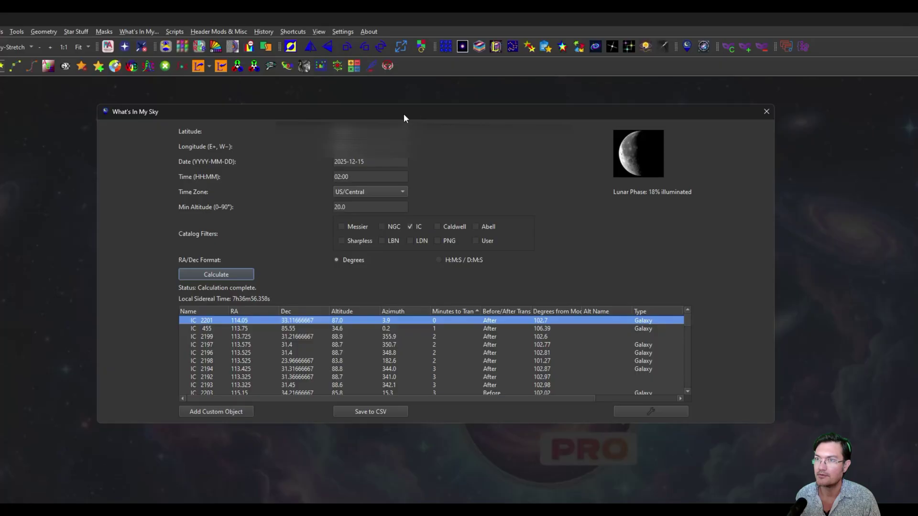
Step: Nudge the What's In My Sky window slightly left and down
drag(404, 114, 384, 122)
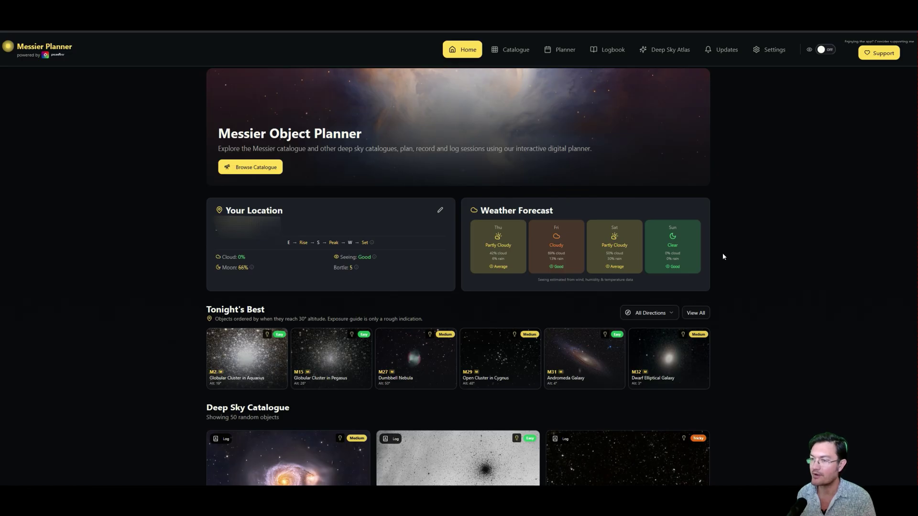
Step: Scroll down the Messier Planner home page past the forecast and Tonight's Best, then back up
scroll(564, 400, down, 5)
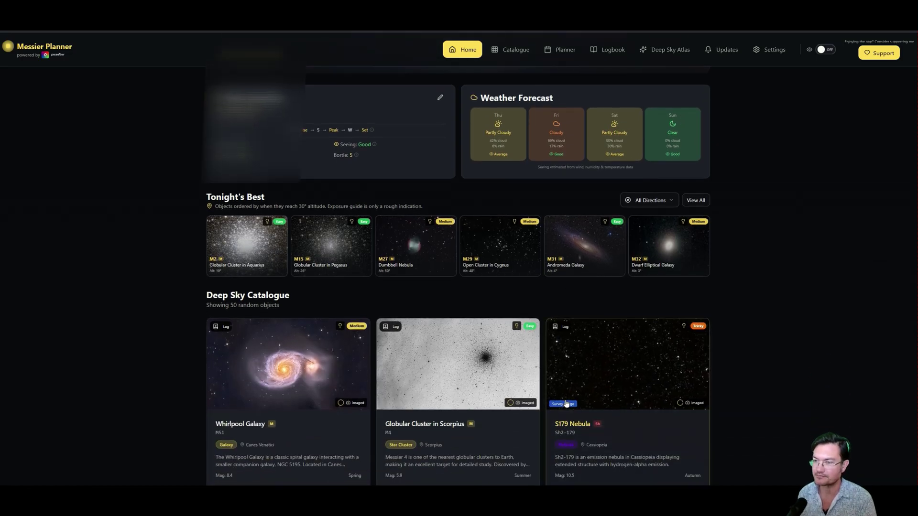
scroll(563, 398, down, 8)
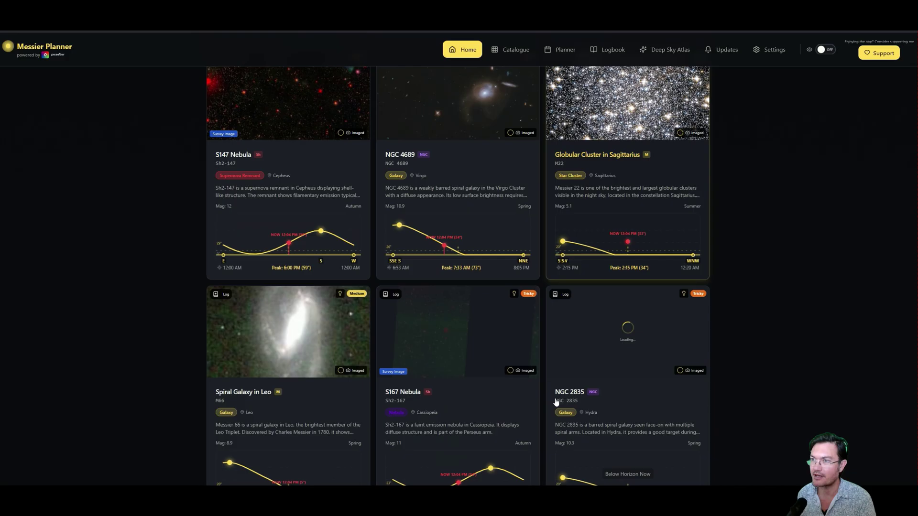
scroll(536, 386, up, 3)
scroll(536, 386, up, 5)
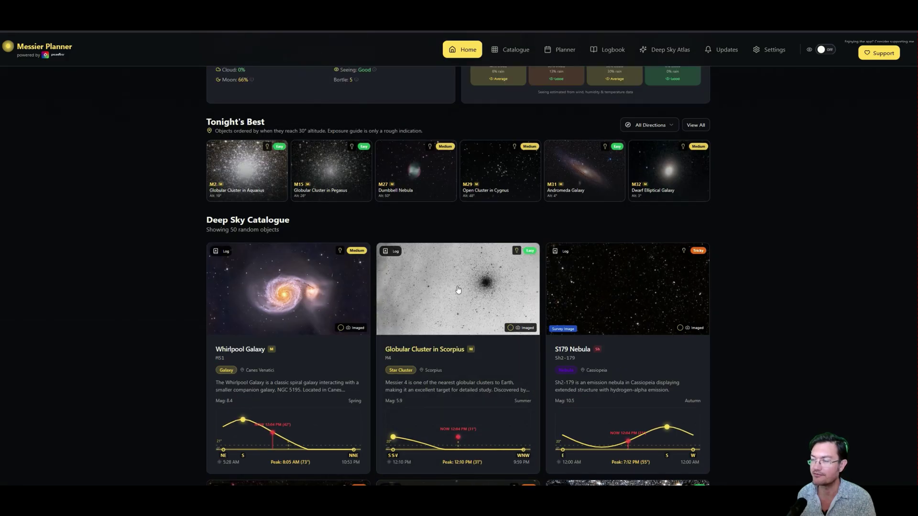
scroll(554, 357, up, 4)
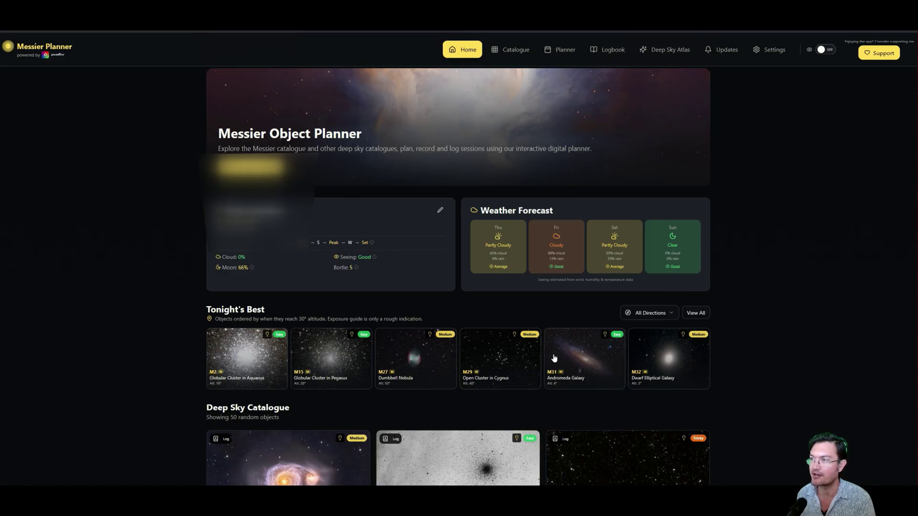
Step: Open the Deep Sky Catalogue page and view the All Catalogues filter list without changing it
click(513, 52)
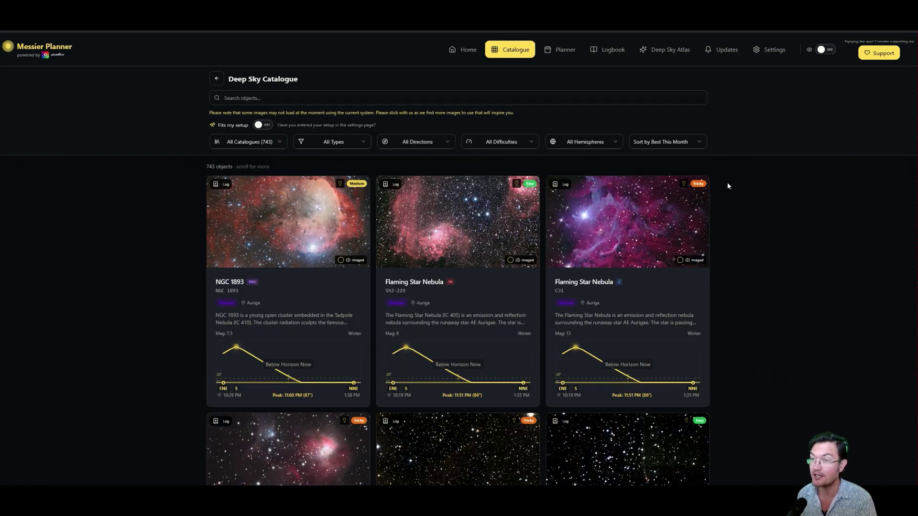
click(245, 144)
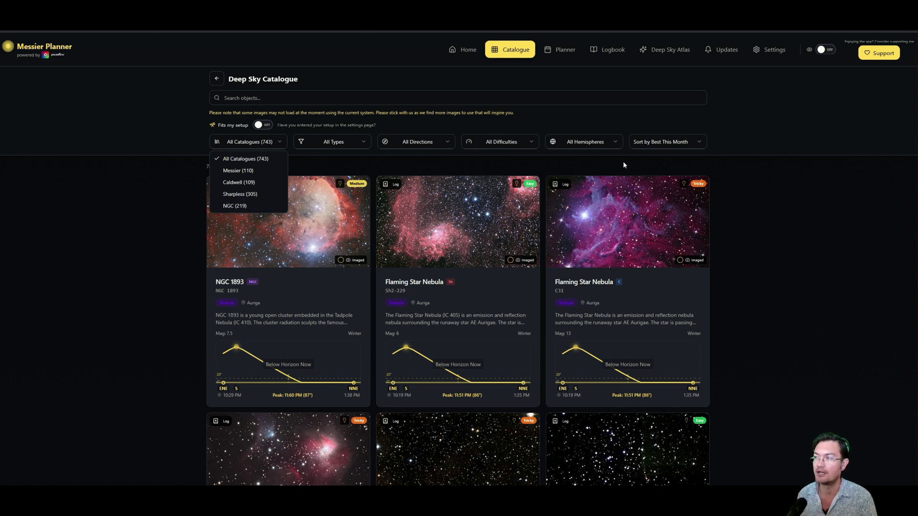
click(744, 179)
Step: Sort the catalogue by Catalogue Number, then back to Best This Month
click(681, 143)
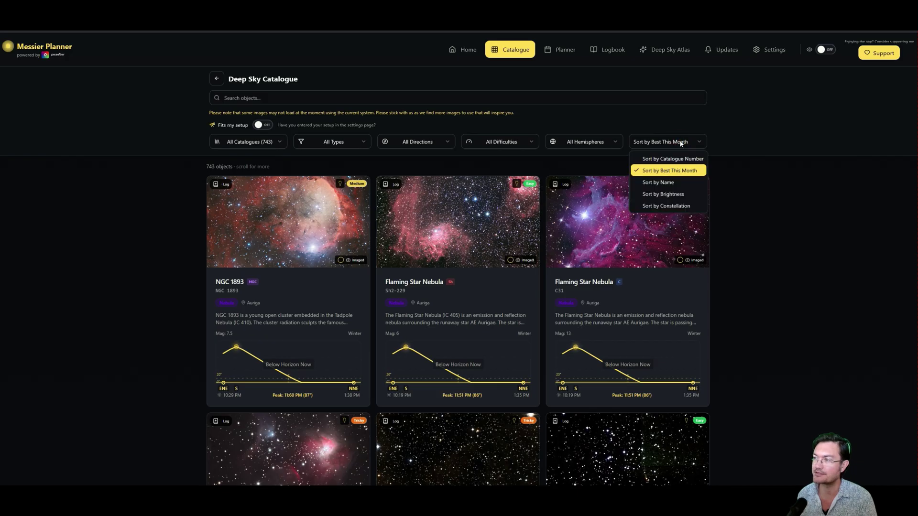
click(679, 159)
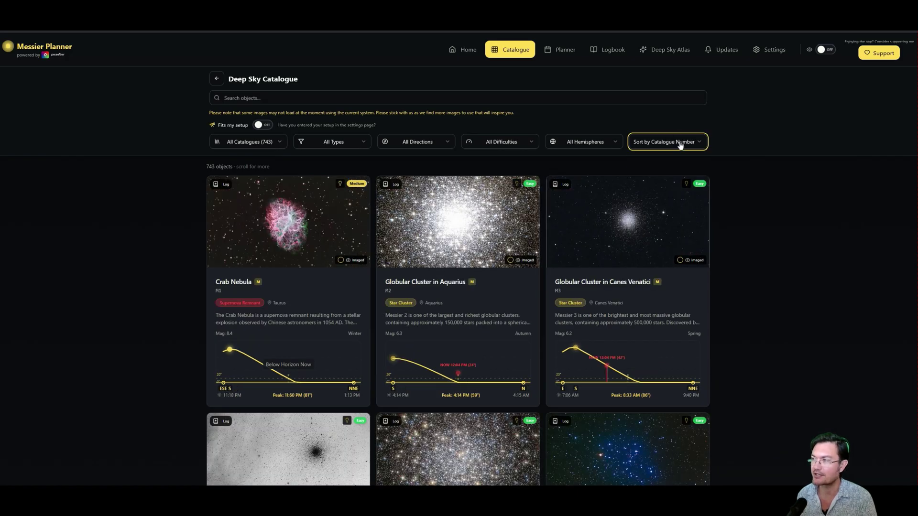
click(680, 144)
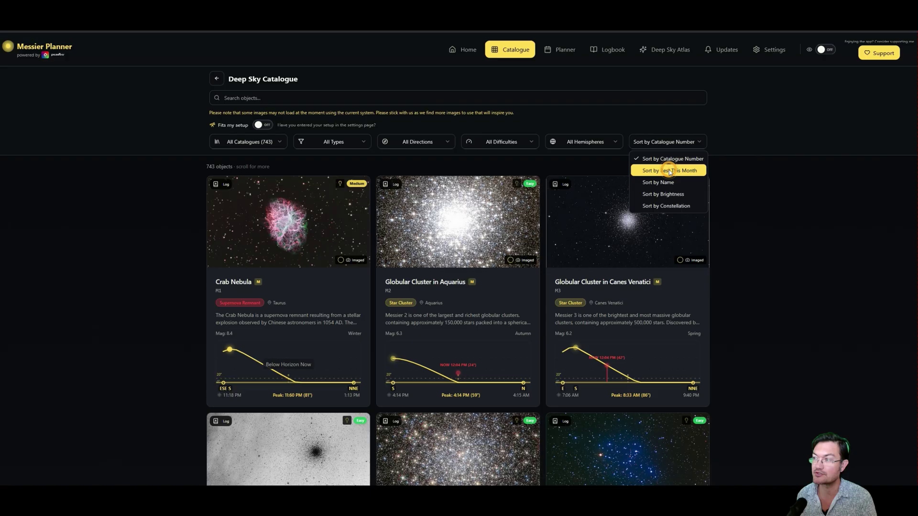
click(673, 167)
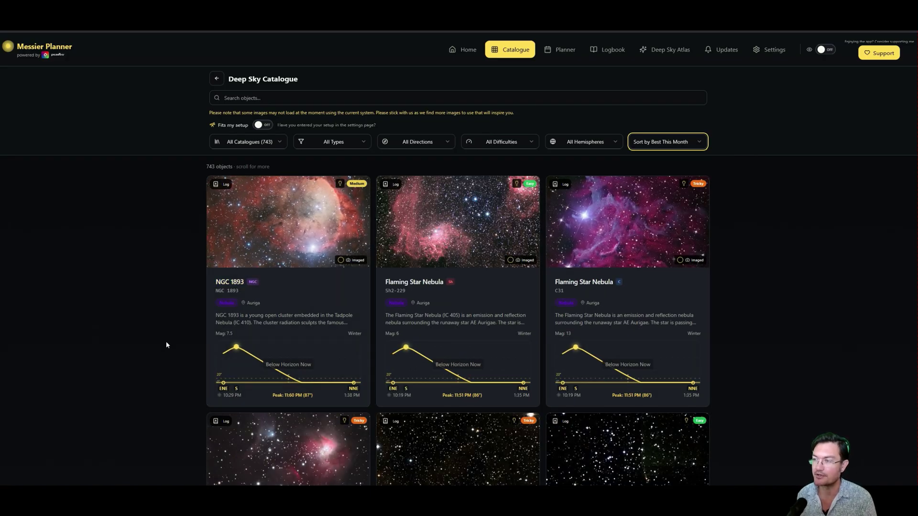
scroll(503, 307, down, 1)
scroll(503, 306, down, 2)
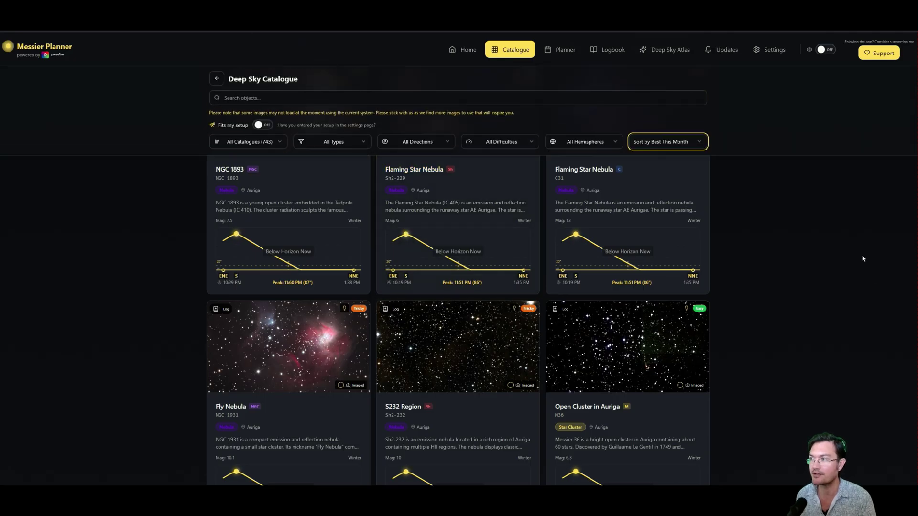
scroll(832, 277, down, 2)
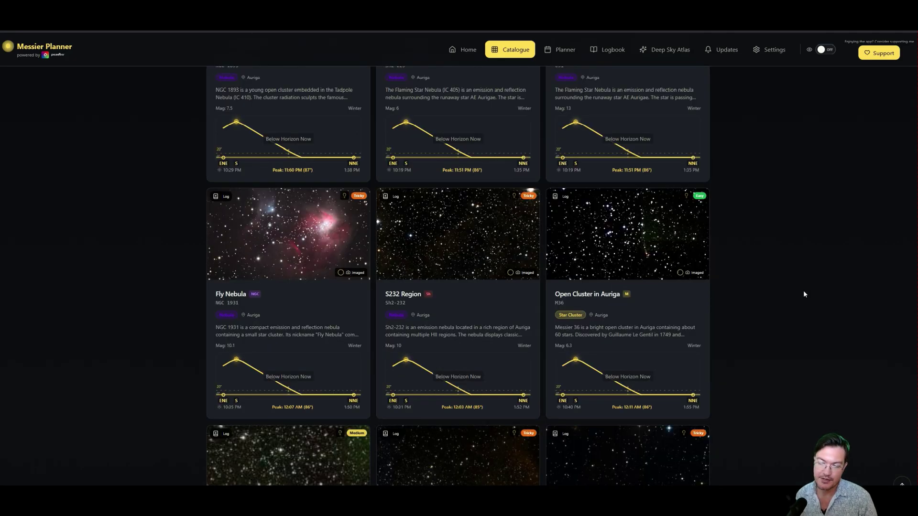
scroll(811, 286, down, 1)
scroll(811, 286, up, 5)
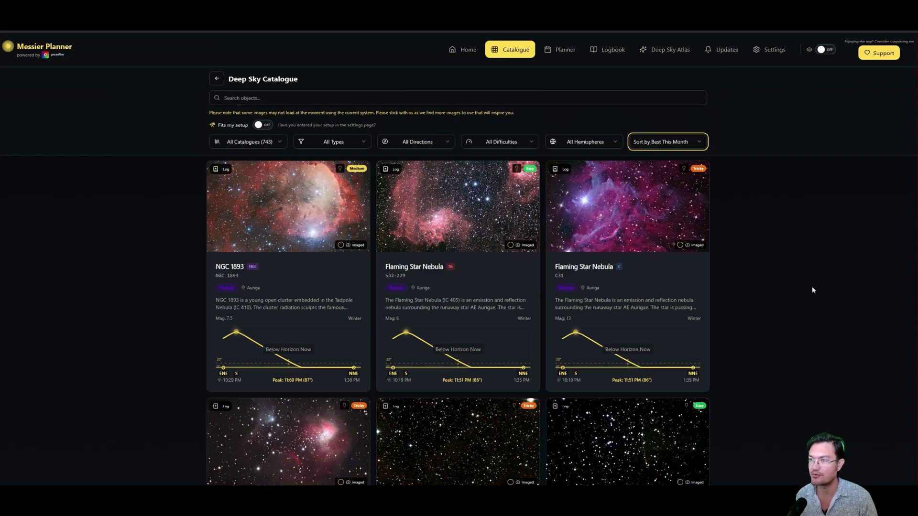
scroll(814, 301, down, 4)
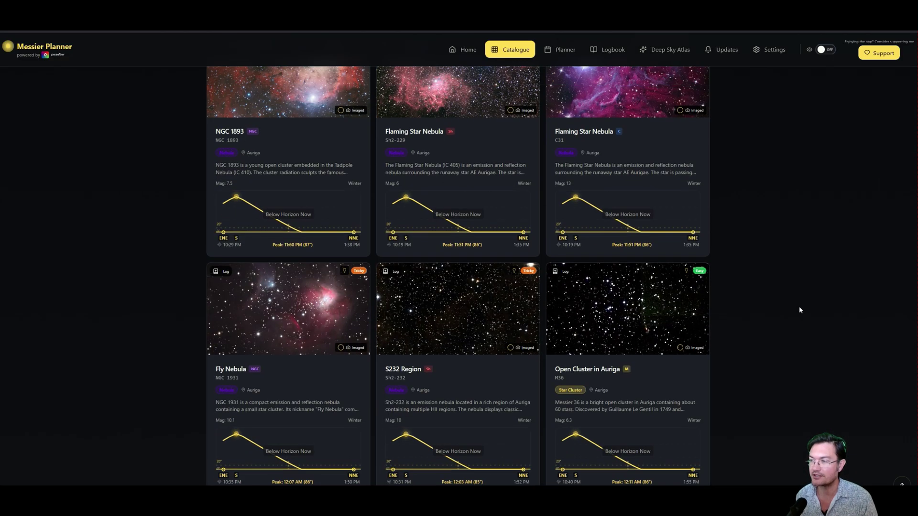
scroll(395, 339, down, 8)
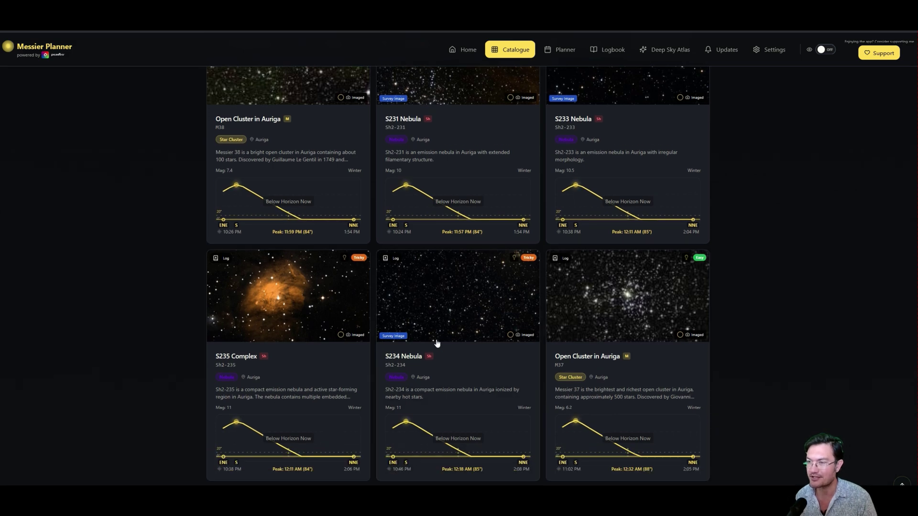
scroll(431, 344, down, 4)
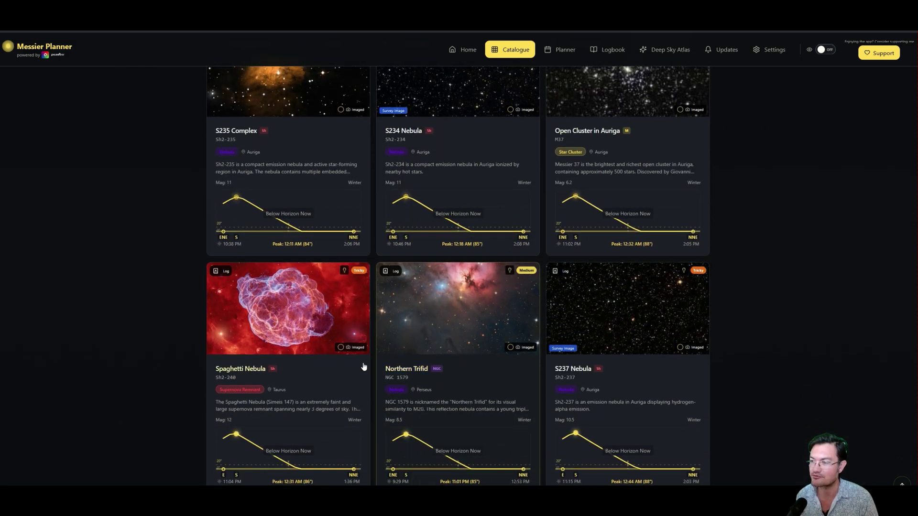
scroll(382, 358, up, 14)
scroll(372, 354, up, 3)
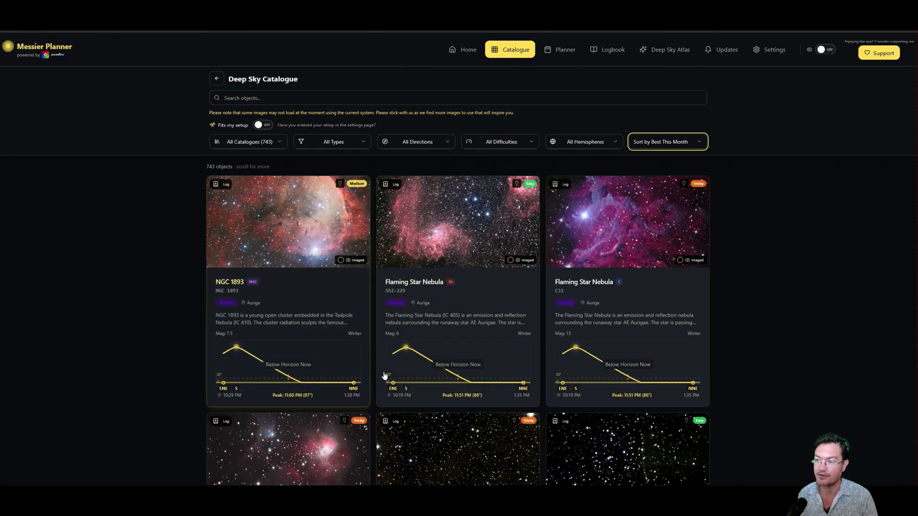
Step: Open the 14-night Imaging Planner and check the Show options for how many objects to list
click(560, 49)
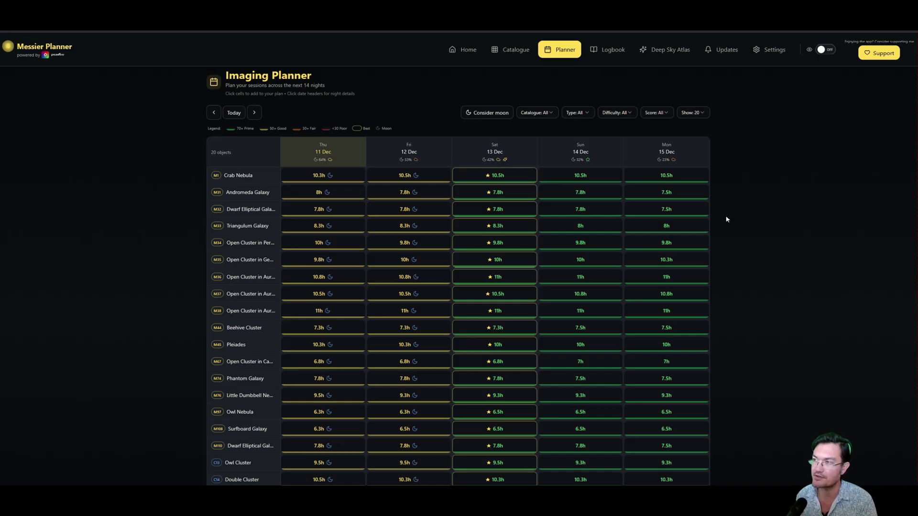
click(706, 114)
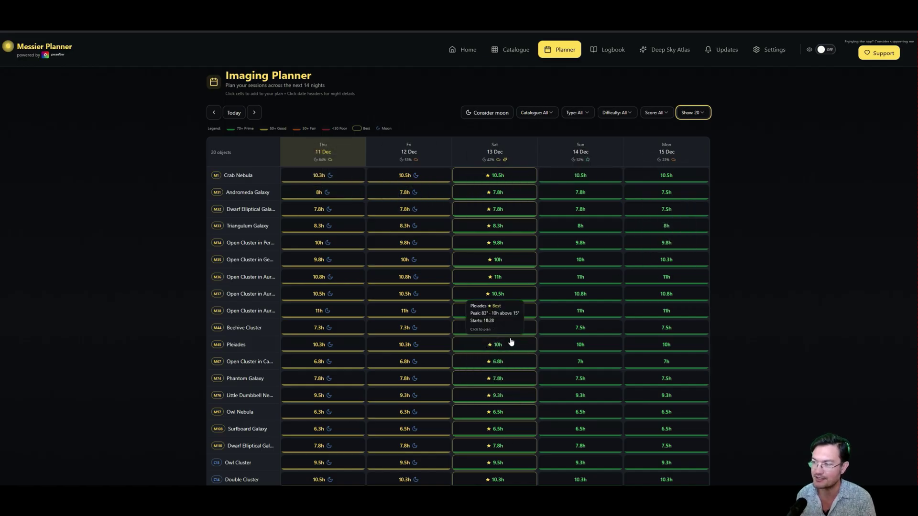
scroll(498, 387, down, 3)
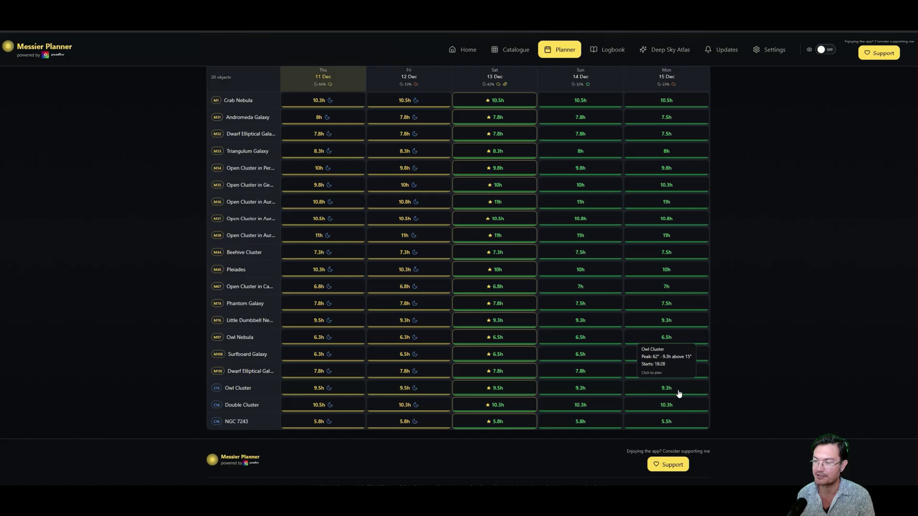
scroll(519, 369, up, 2)
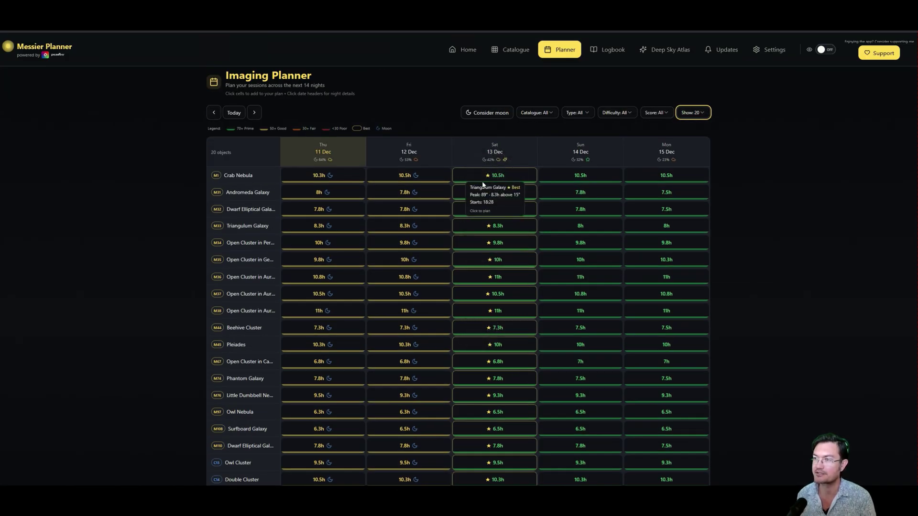
Step: Add trial sessions for Crab Nebula, Andromeda, Dwarf Elliptical and Triangulum galaxies, then clear them all
click(408, 175)
click(495, 268)
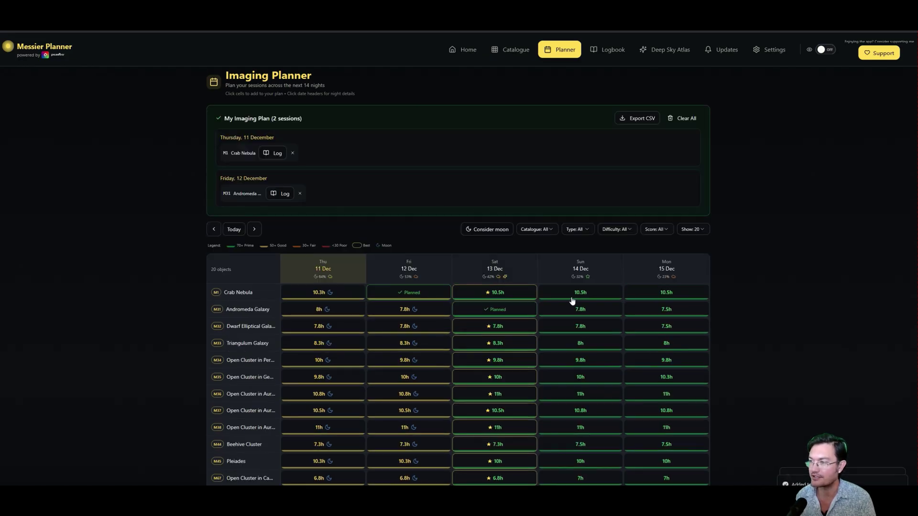
click(581, 327)
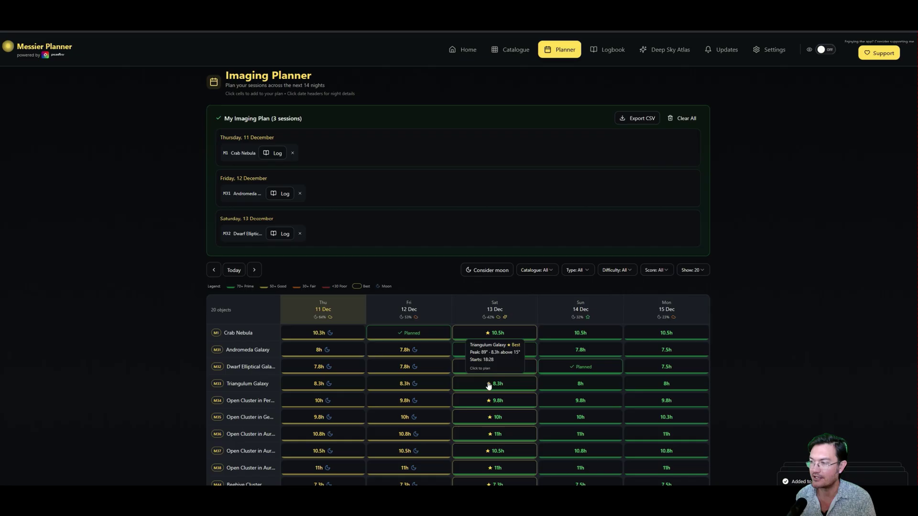
click(492, 384)
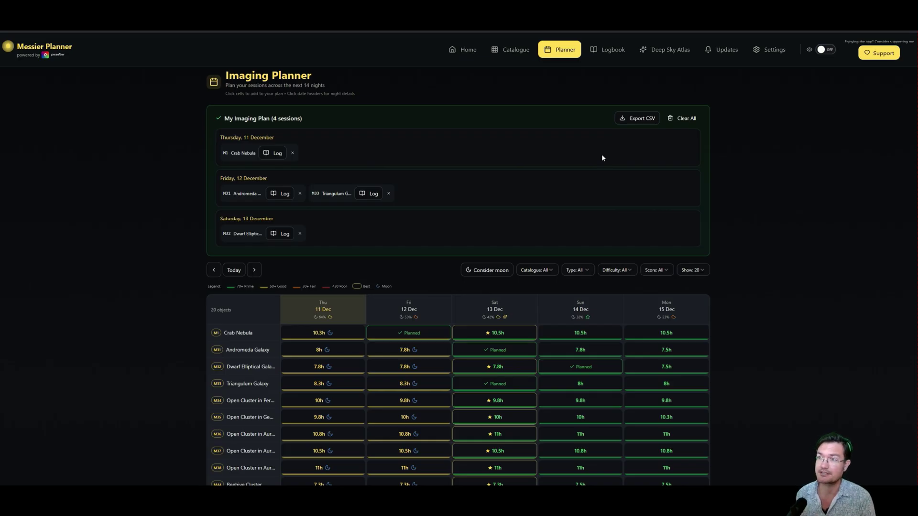
click(682, 118)
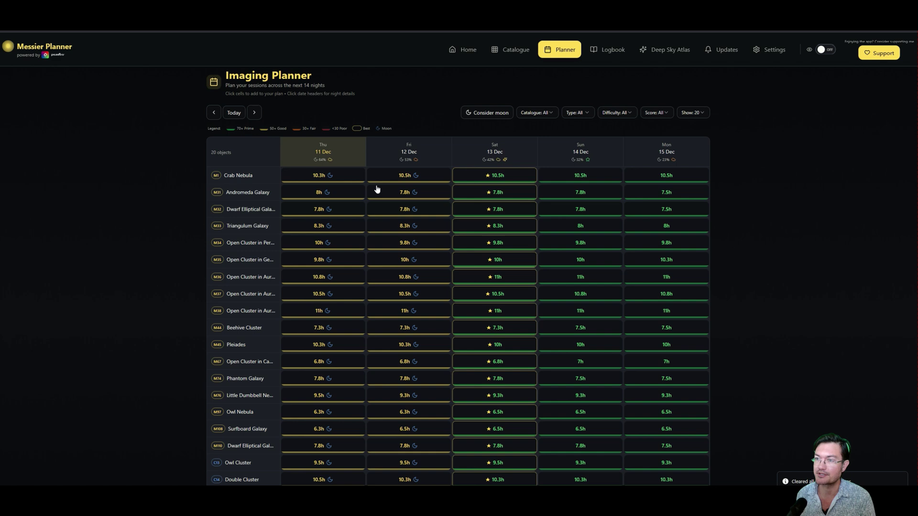
click(231, 177)
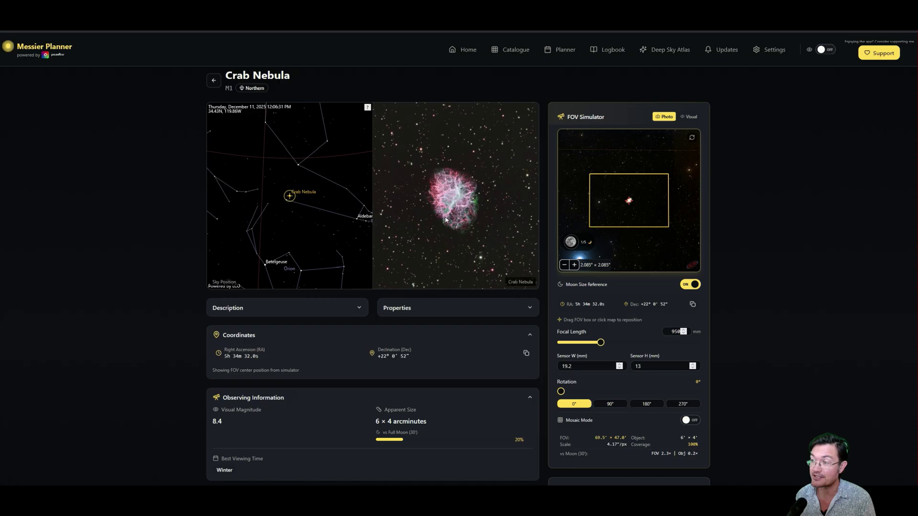
Step: Zoom the Crab Nebula FOV Simulator in and out, then view the equipment in Settings
scroll(625, 205, up, 1)
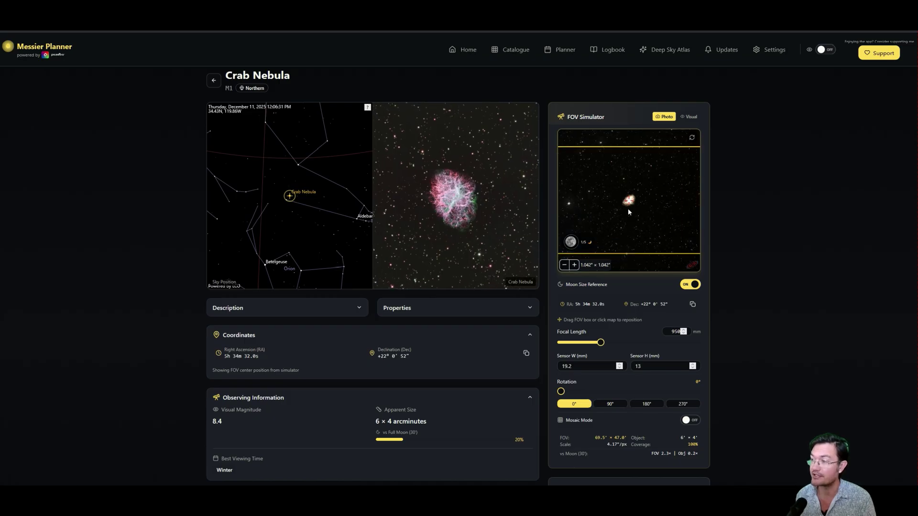
scroll(628, 212, down, 1)
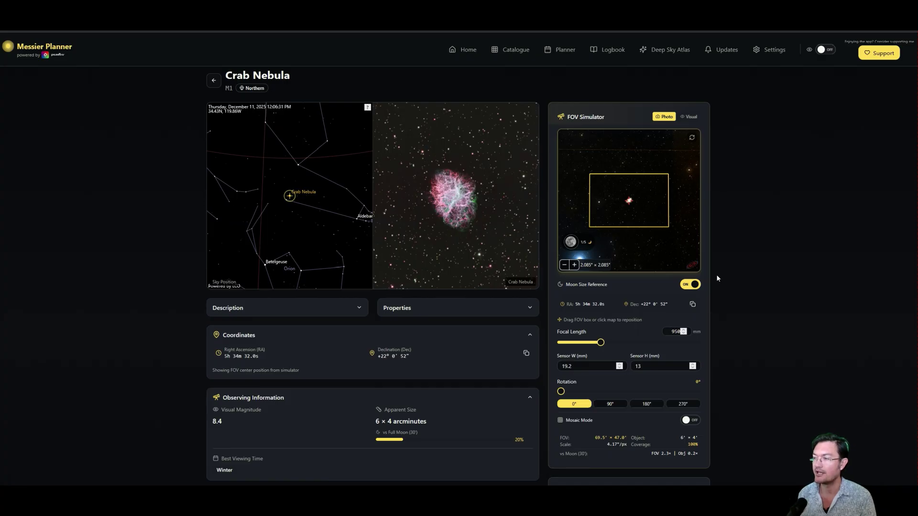
click(765, 52)
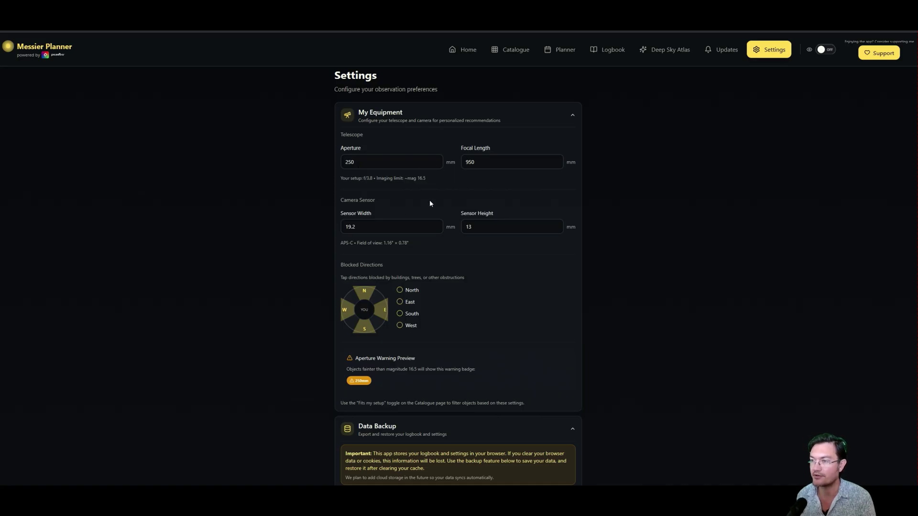
click(562, 50)
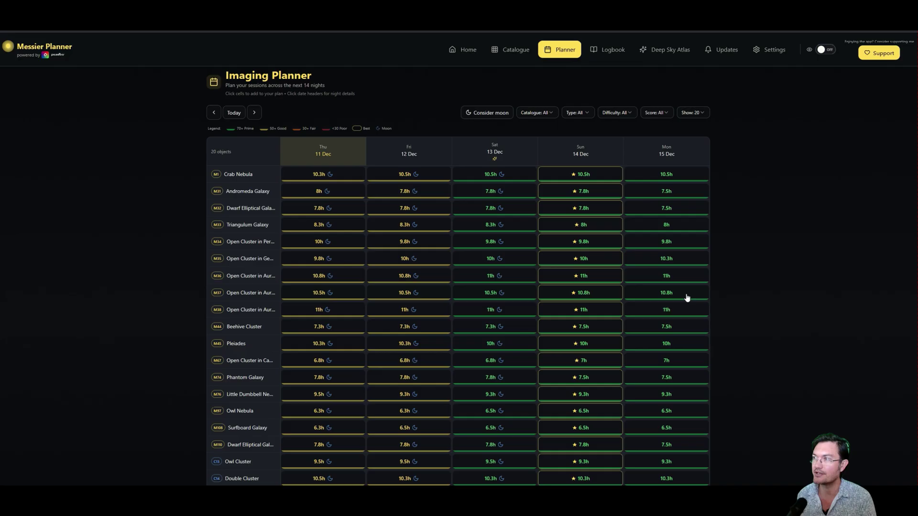
click(236, 177)
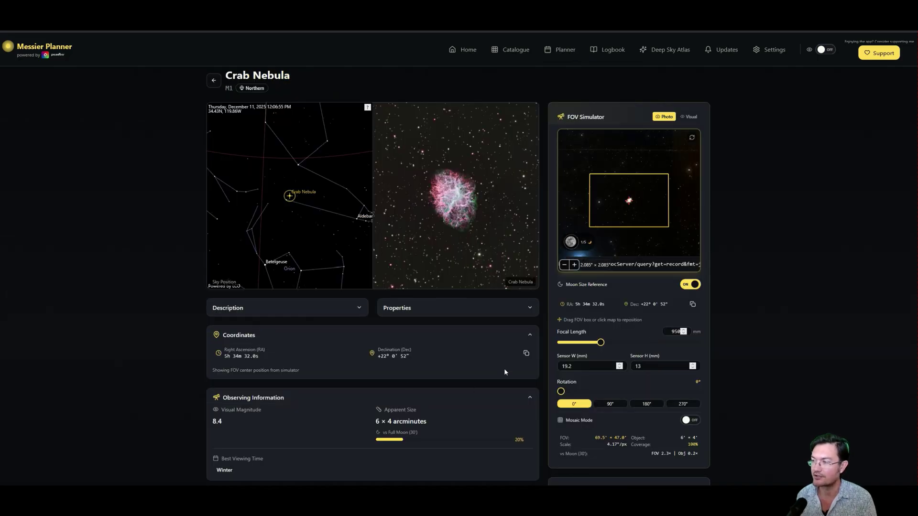
scroll(635, 214, up, 2)
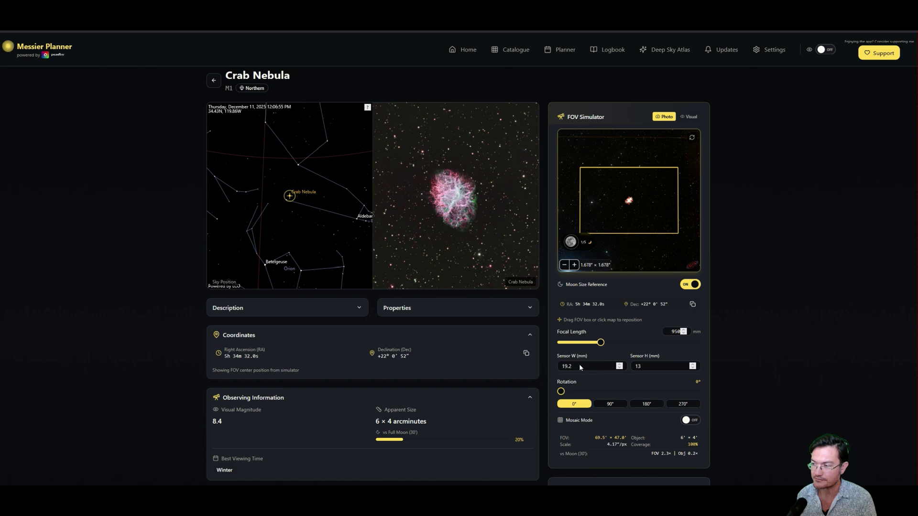
scroll(478, 399, down, 3)
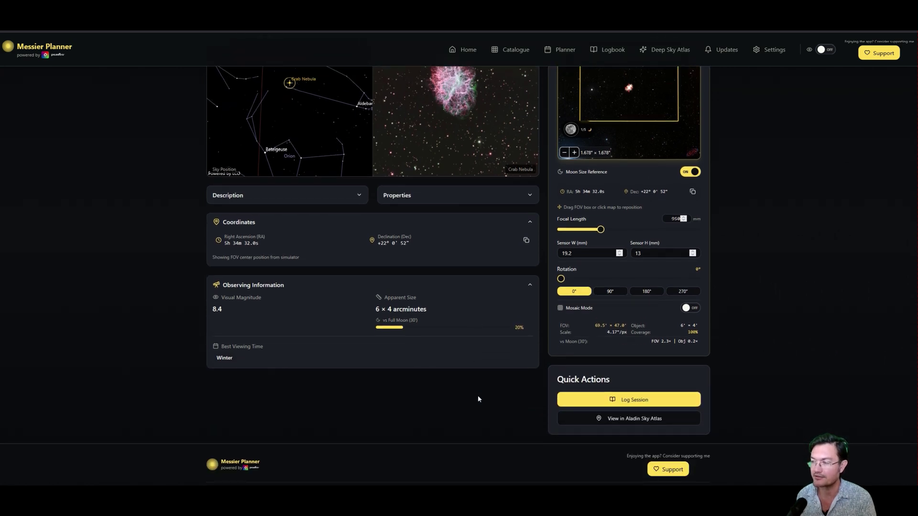
scroll(478, 399, up, 3)
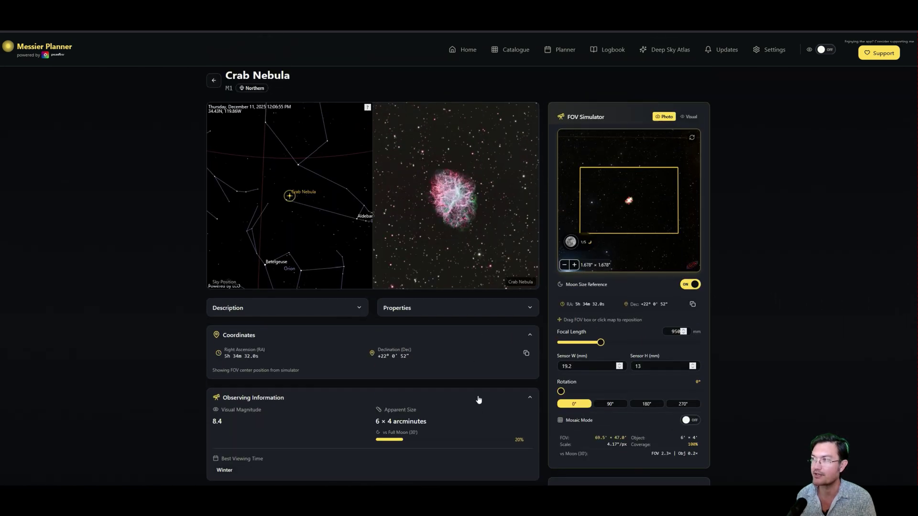
Step: Rotate and zoom the Deep Sky Atlas sphere toward the southern sky and Milky Way, then return to Planner
click(666, 50)
drag(525, 306, 534, 281)
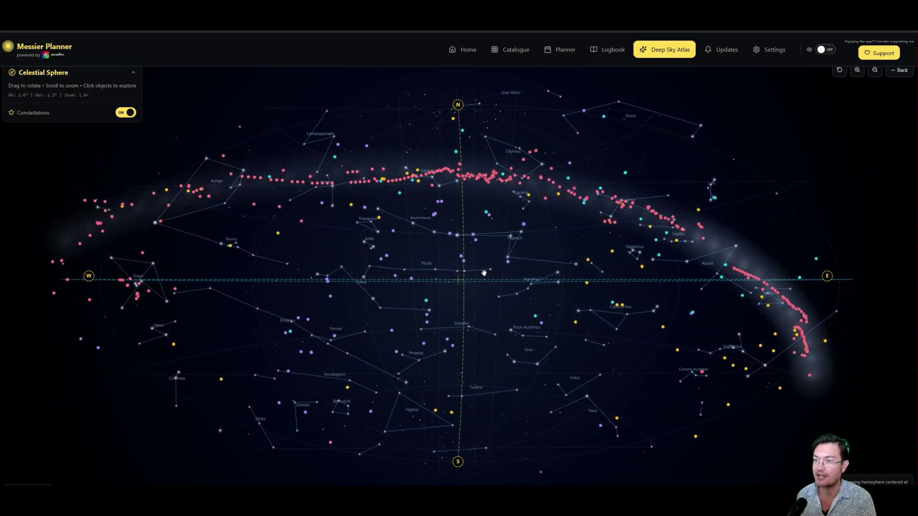
scroll(400, 193, up, 5)
drag(655, 253, 578, 150)
click(565, 50)
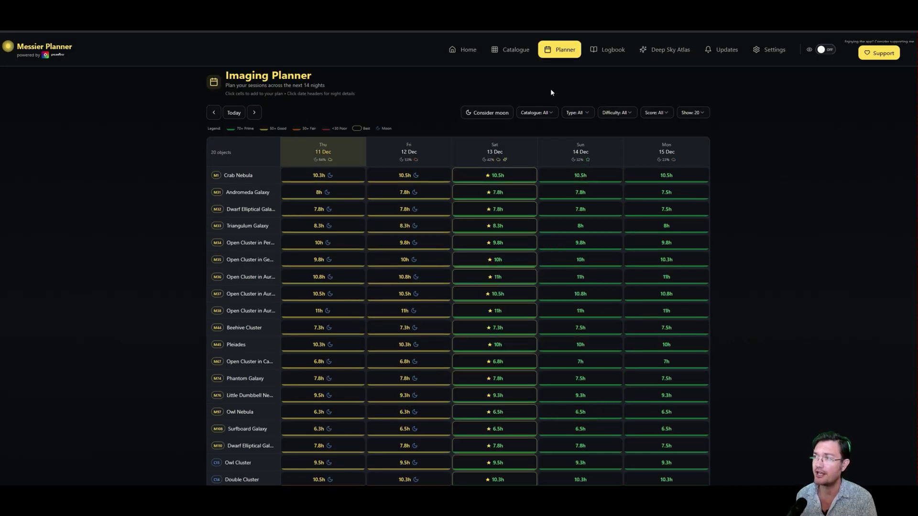
Step: Browse the Deep Sky Catalogue object cards, then return to the Imaging Planner table
click(521, 53)
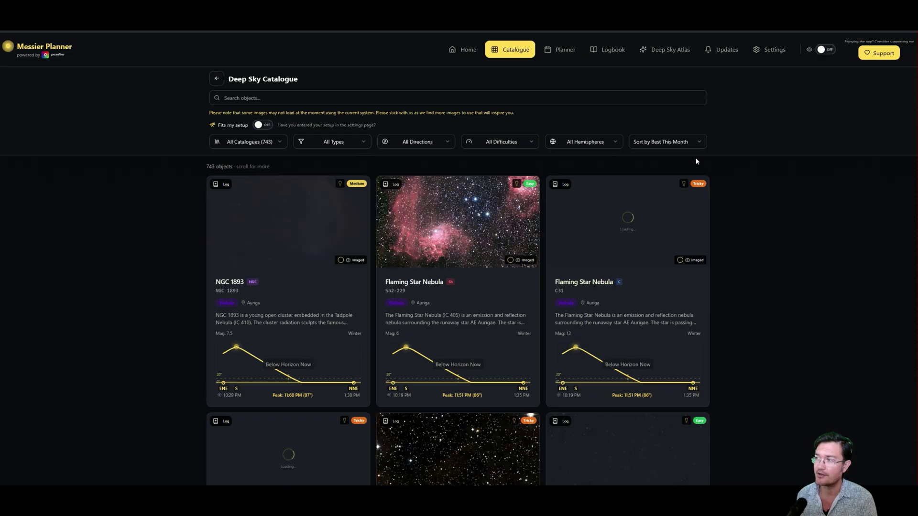
scroll(765, 332, down, 2)
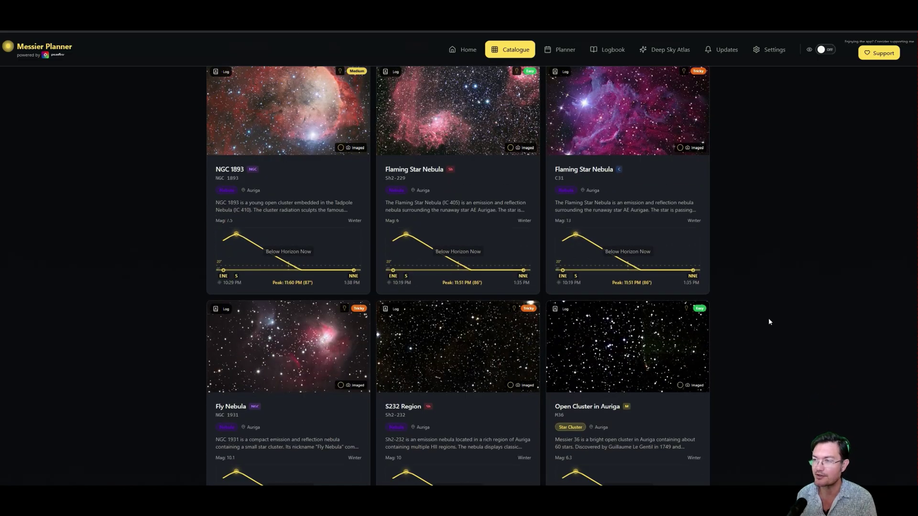
scroll(768, 321, down, 4)
scroll(764, 328, up, 7)
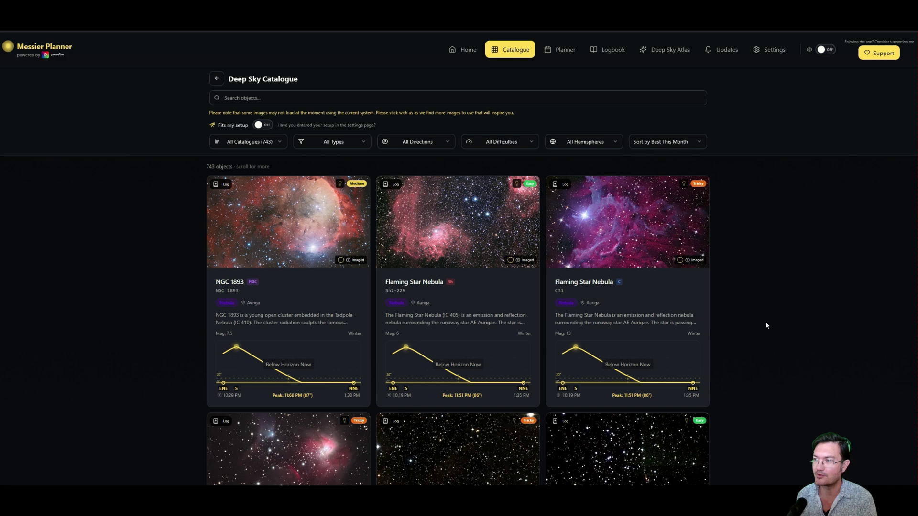
scroll(776, 294, down, 3)
click(559, 49)
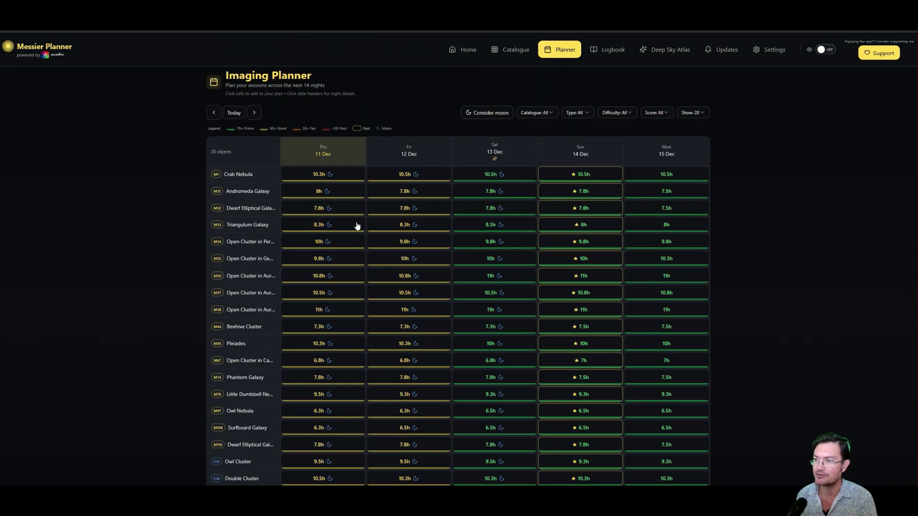
scroll(497, 287, down, 2)
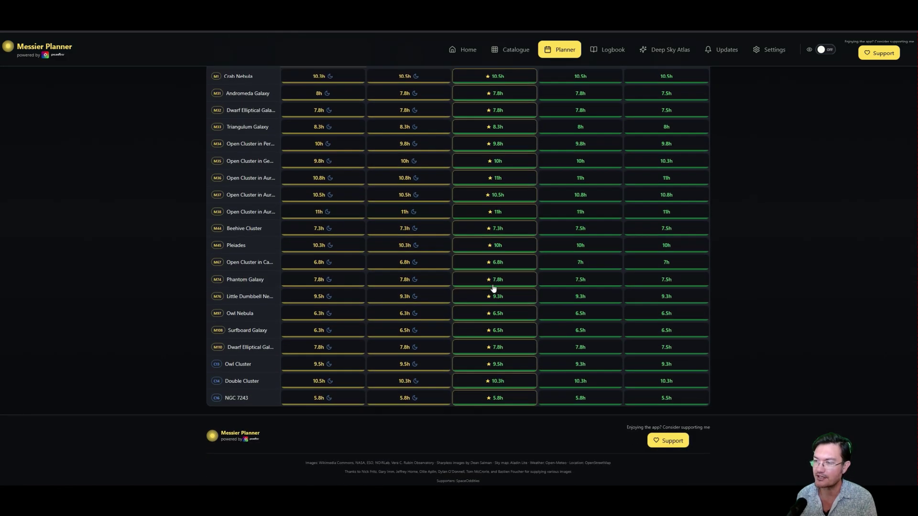
scroll(518, 262, up, 2)
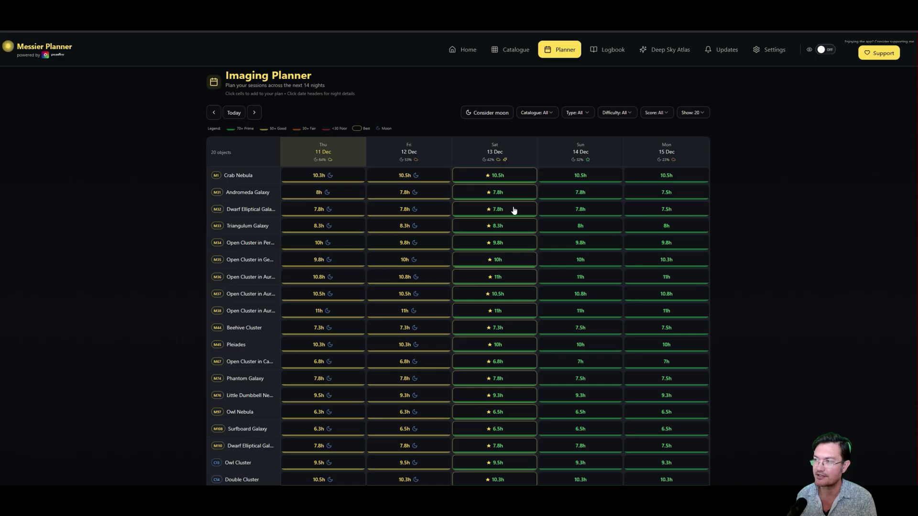
Step: Set the planner's Show option to All so it lists all 743 objects
click(695, 117)
click(688, 186)
scroll(449, 282, down, 5)
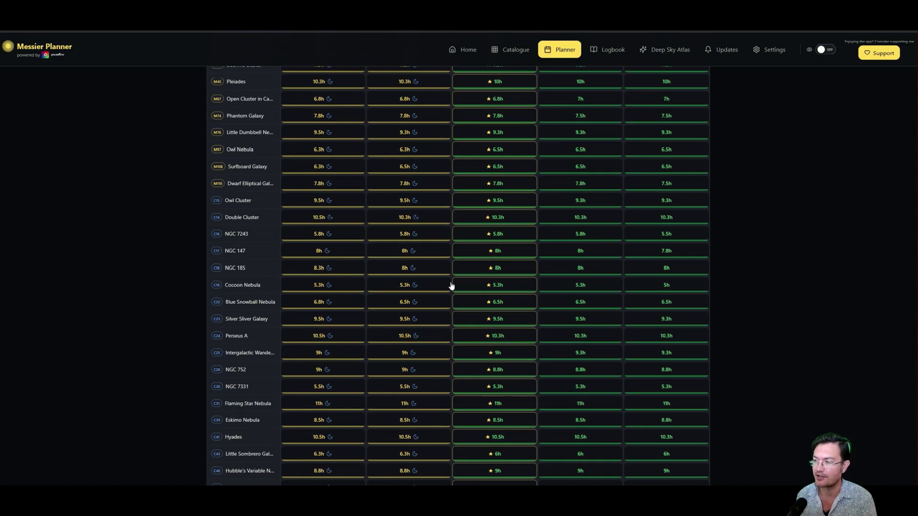
scroll(452, 285, down, 8)
scroll(454, 287, up, 6)
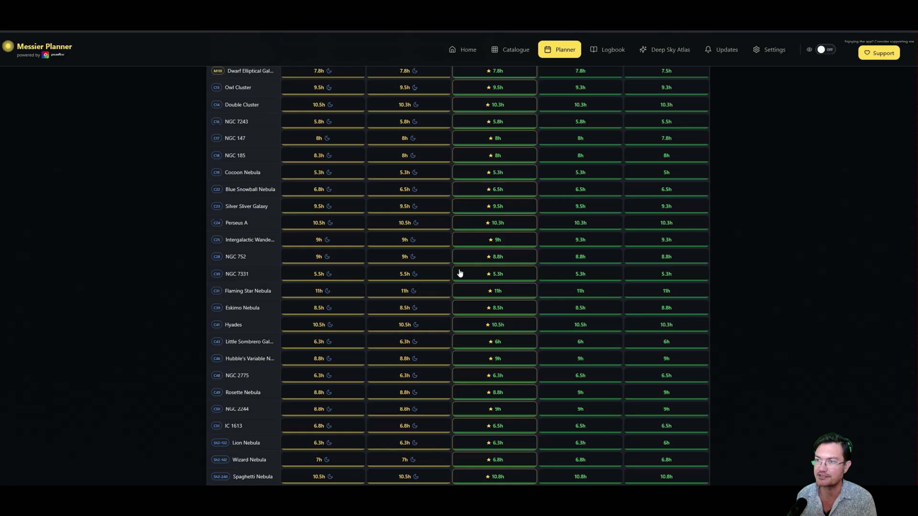
scroll(459, 273, up, 8)
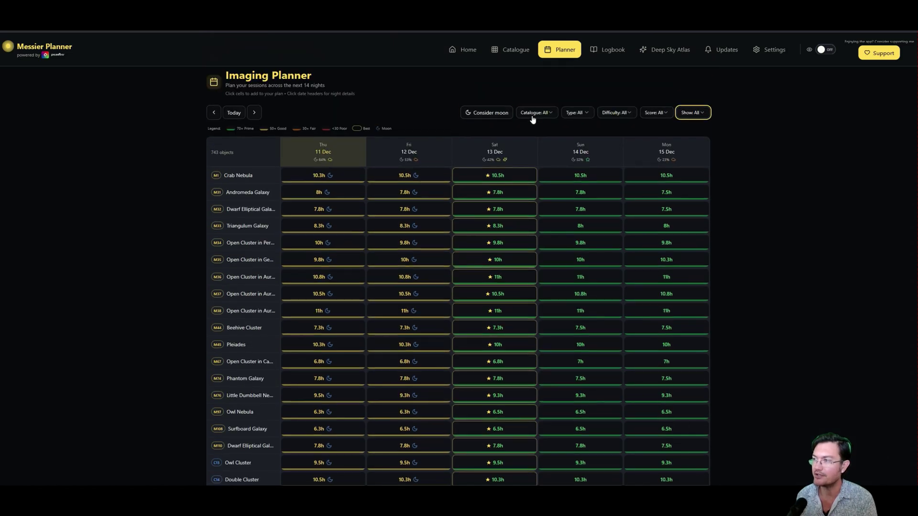
Step: Filter the catalogue to Sharpless objects, then open and skim the Flaming Star Nebula's detail page
click(532, 117)
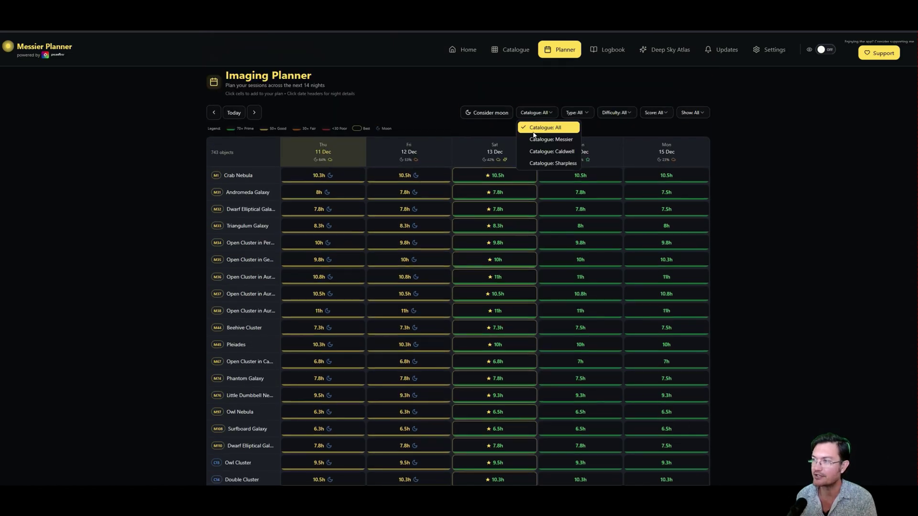
click(542, 164)
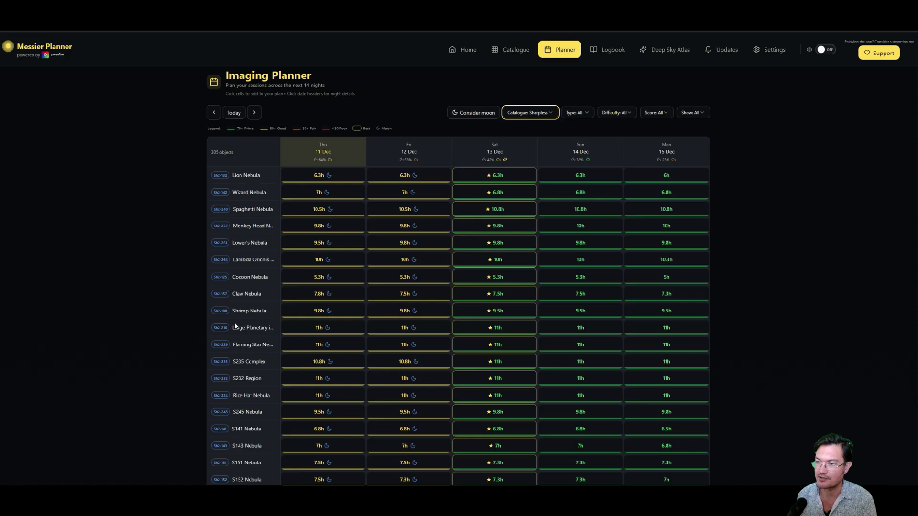
click(249, 343)
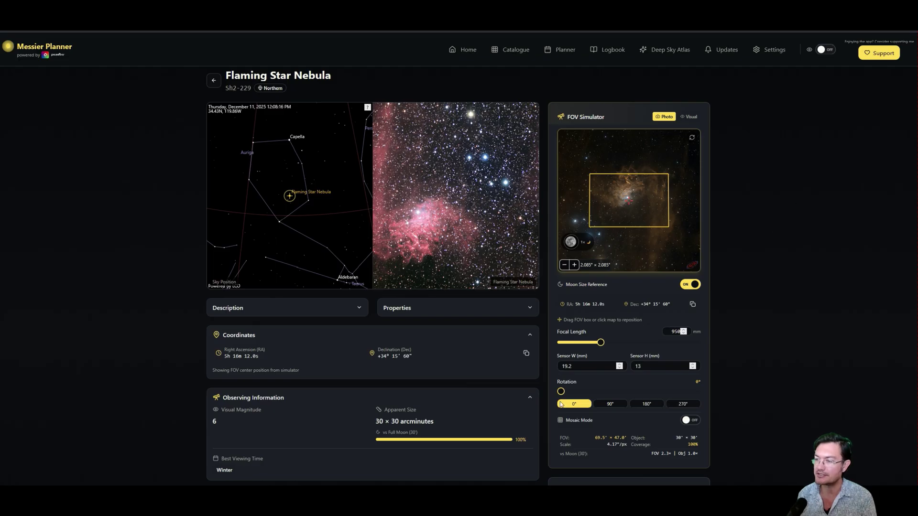
scroll(520, 362, down, 2)
scroll(549, 239, up, 2)
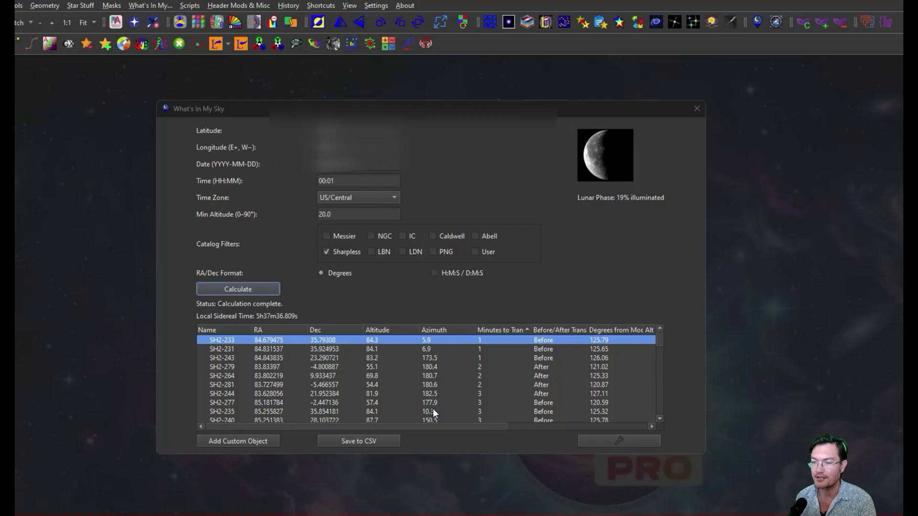
Step: Move the What's In My Sky window and scroll through its Sharpless results list
drag(454, 109, 438, 96)
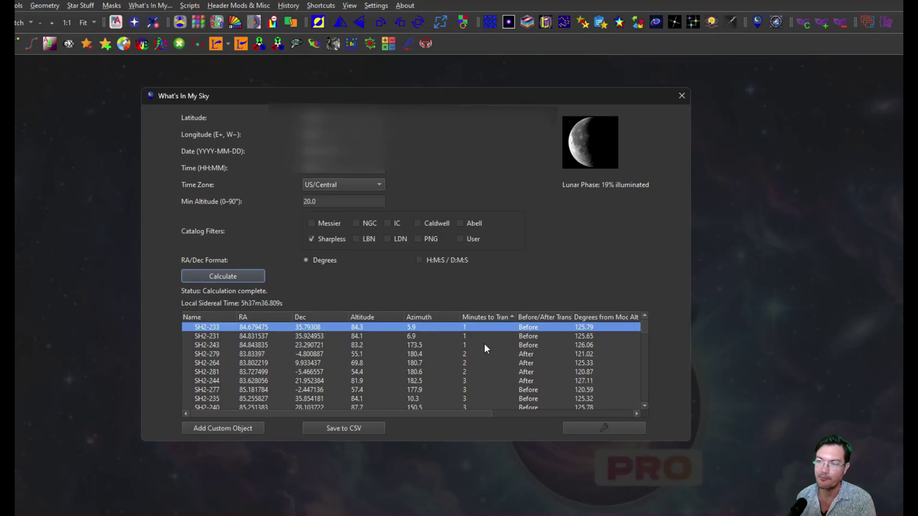
scroll(483, 345, down, 5)
scroll(502, 368, up, 5)
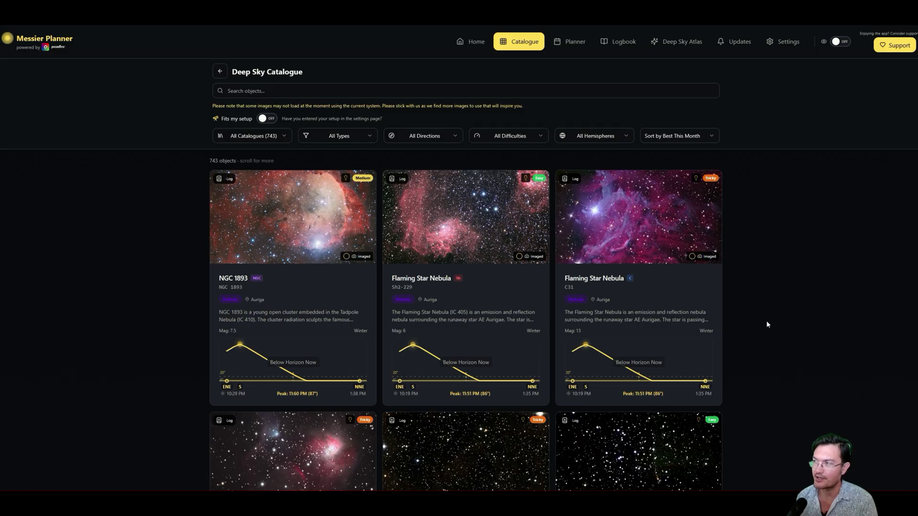
Step: Scroll down through the Auriga object cards in the Deep Sky Catalogue and back up
scroll(767, 322, down, 3)
scroll(770, 326, down, 9)
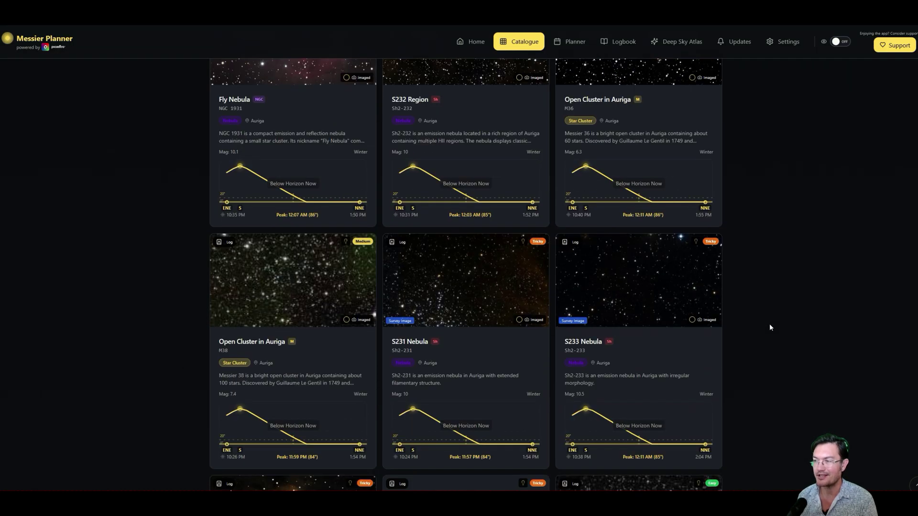
scroll(765, 316, down, 6)
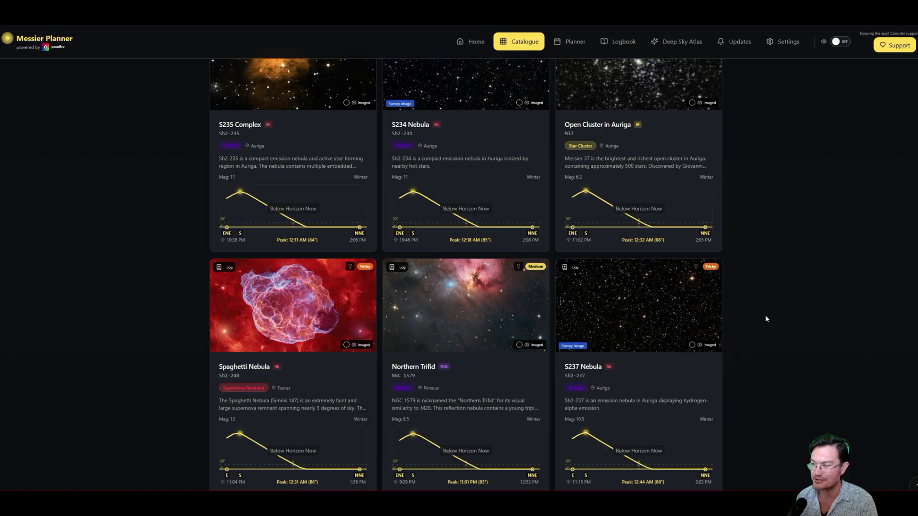
scroll(762, 321, up, 15)
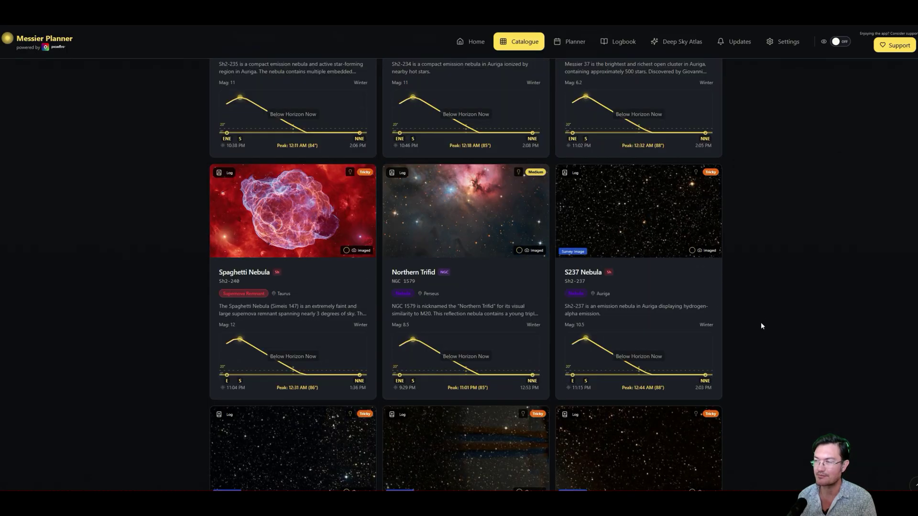
scroll(771, 322, up, 4)
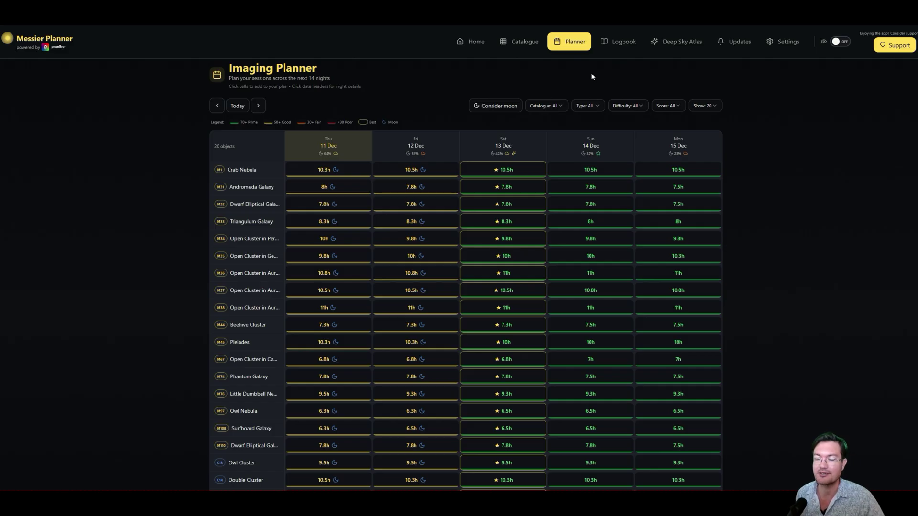
Step: Go to the Messier Planner home page with its weather forecast and Tonight's Best list
click(478, 45)
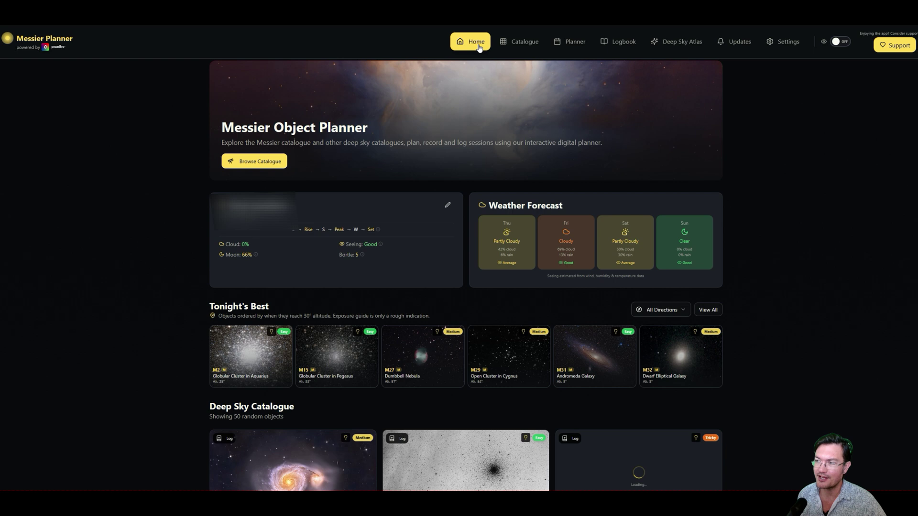